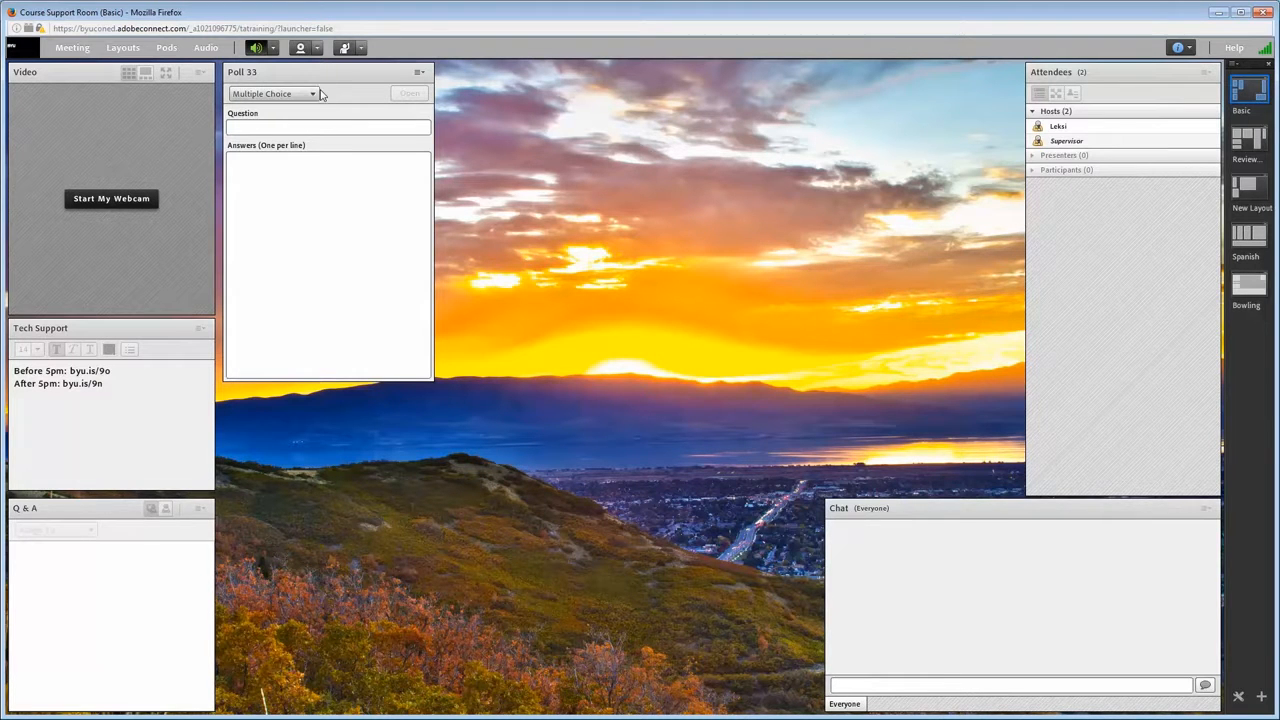
# Set the new poll to Multiple Choice with the question "What would you like to discuss today?".
pyautogui.click(313, 95)
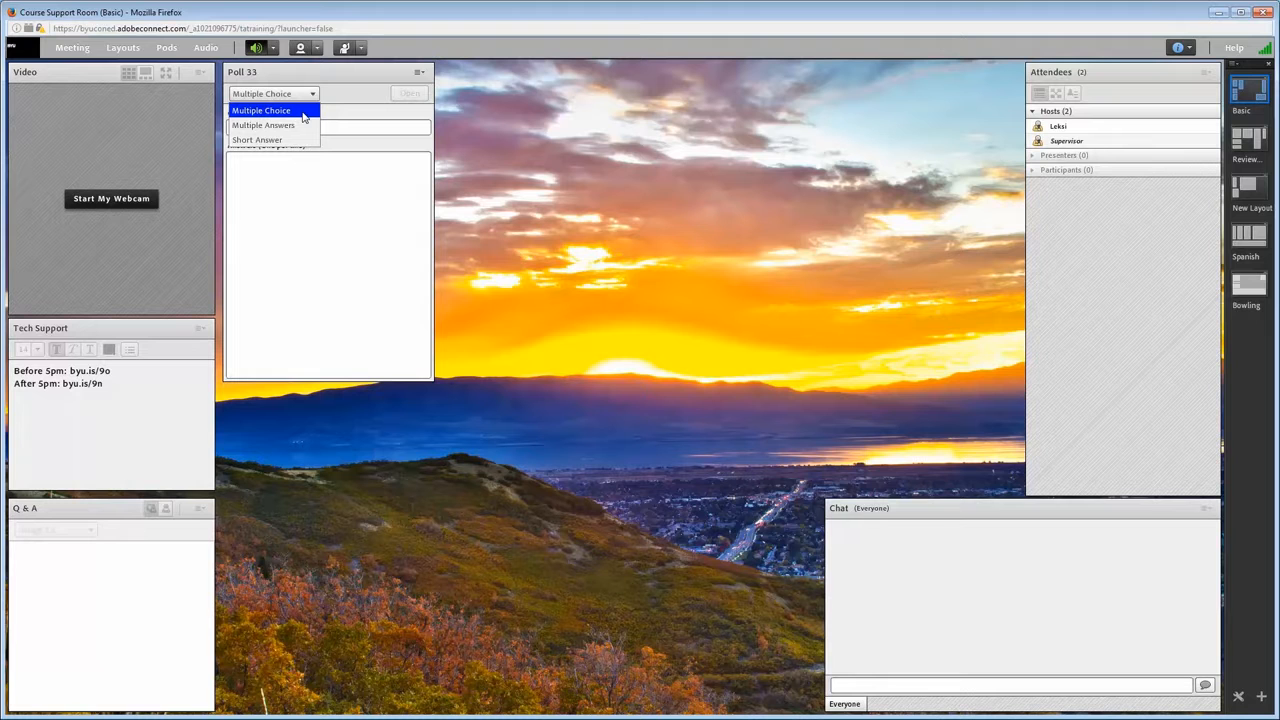
pyautogui.click(303, 112)
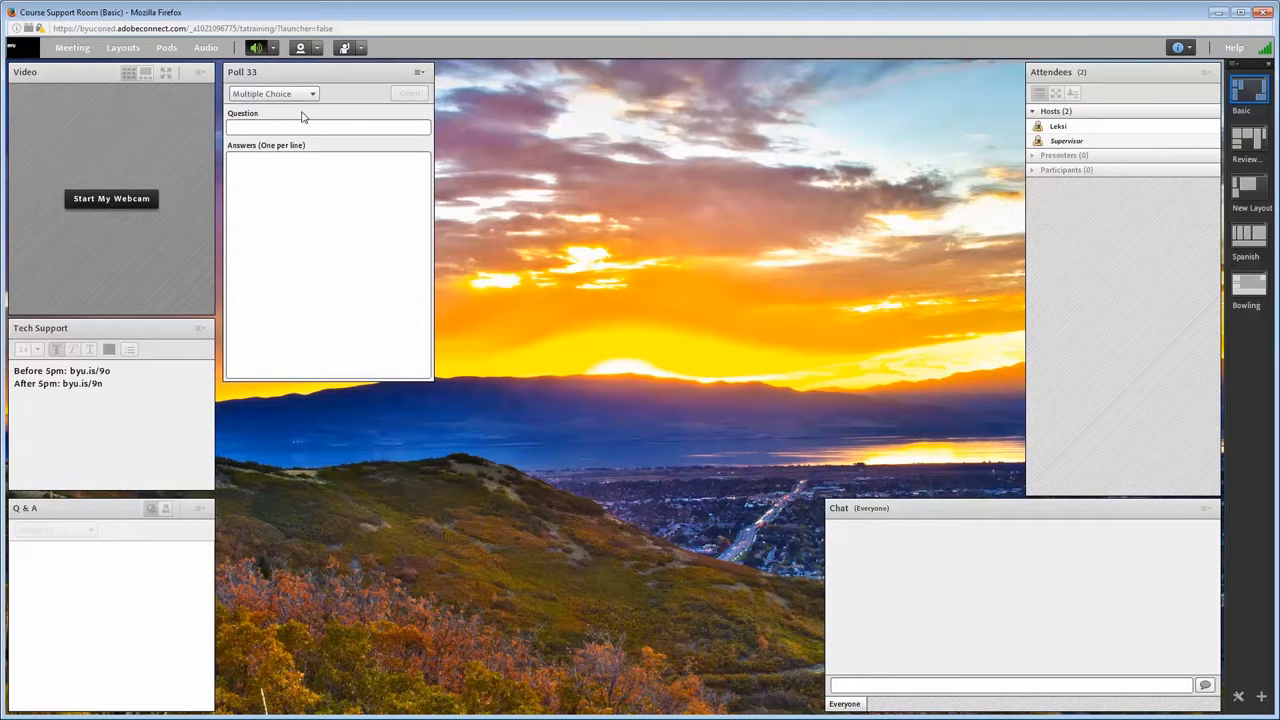
pyautogui.click(286, 128)
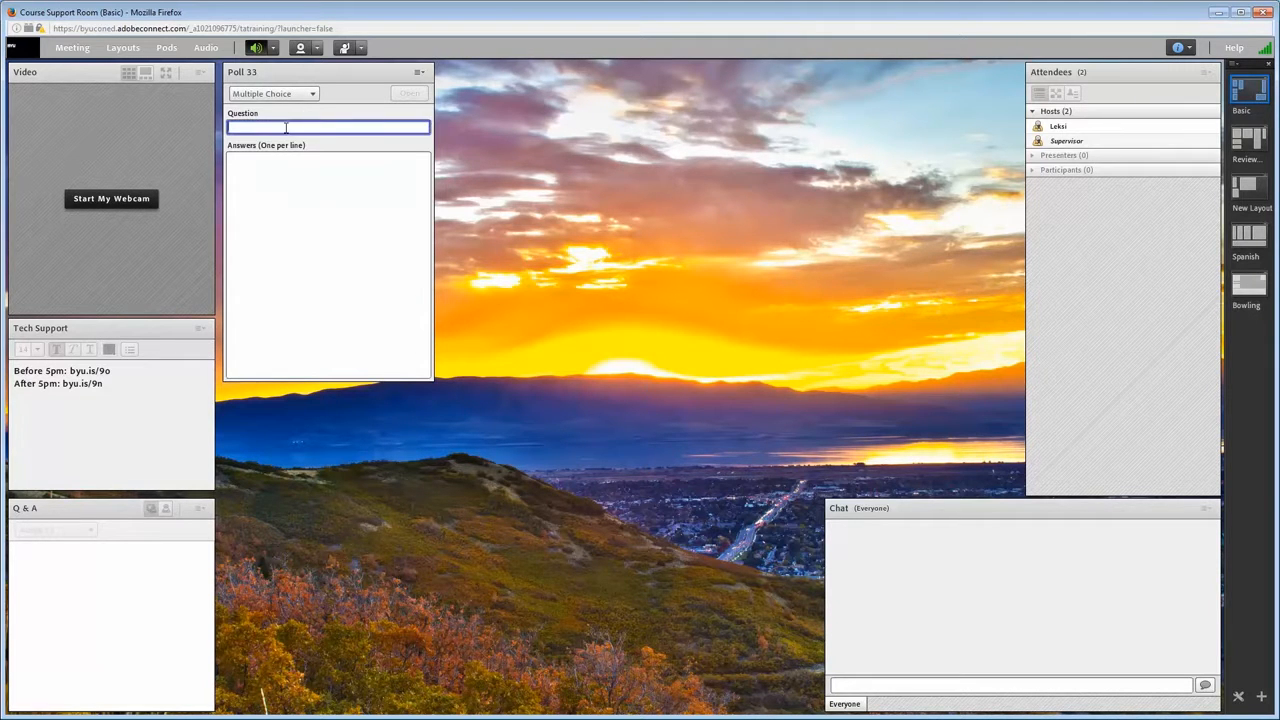
pyautogui.write('What would you like to discuss today?')
# Enter the answers Writing styles, comma use, grammar and poetry on separate lines, and open the poll for voting.
pyautogui.click(300, 162)
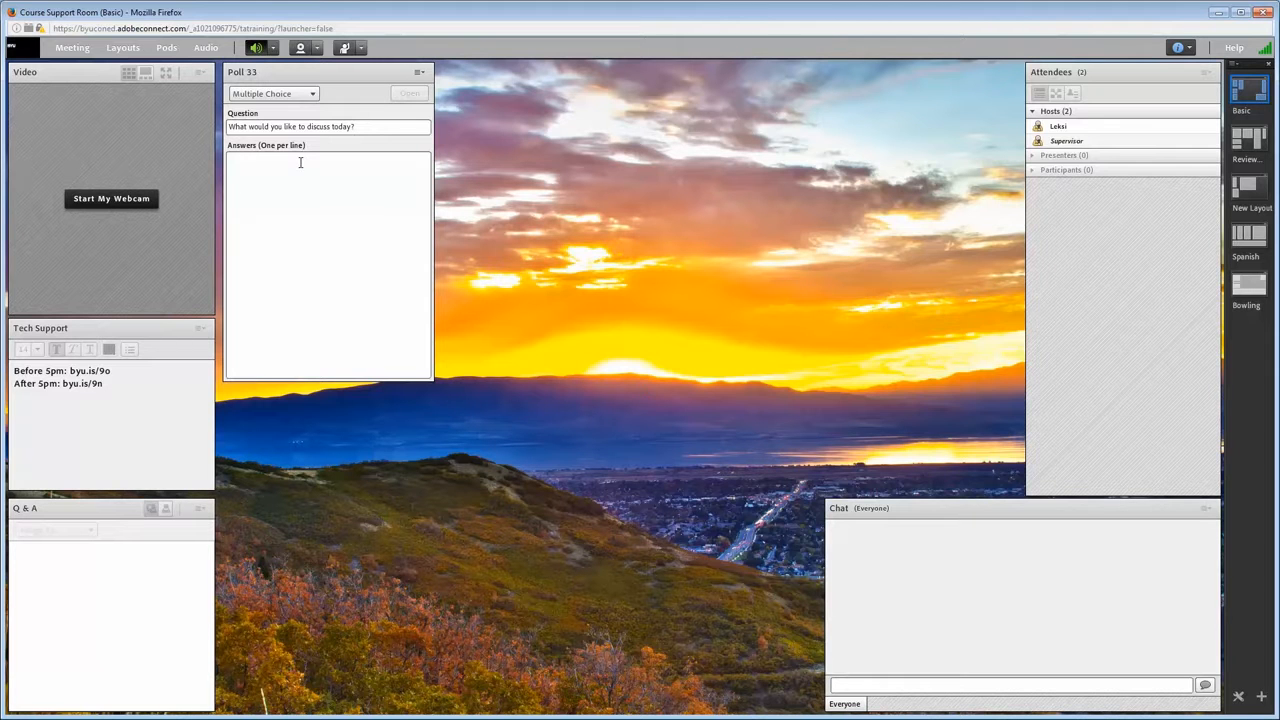
pyautogui.write('Writing')
pyautogui.write(' styles ')
pyautogui.write('comma')
pyautogui.write(' use')
pyautogui.press('Return')
pyautogui.write('gramma')
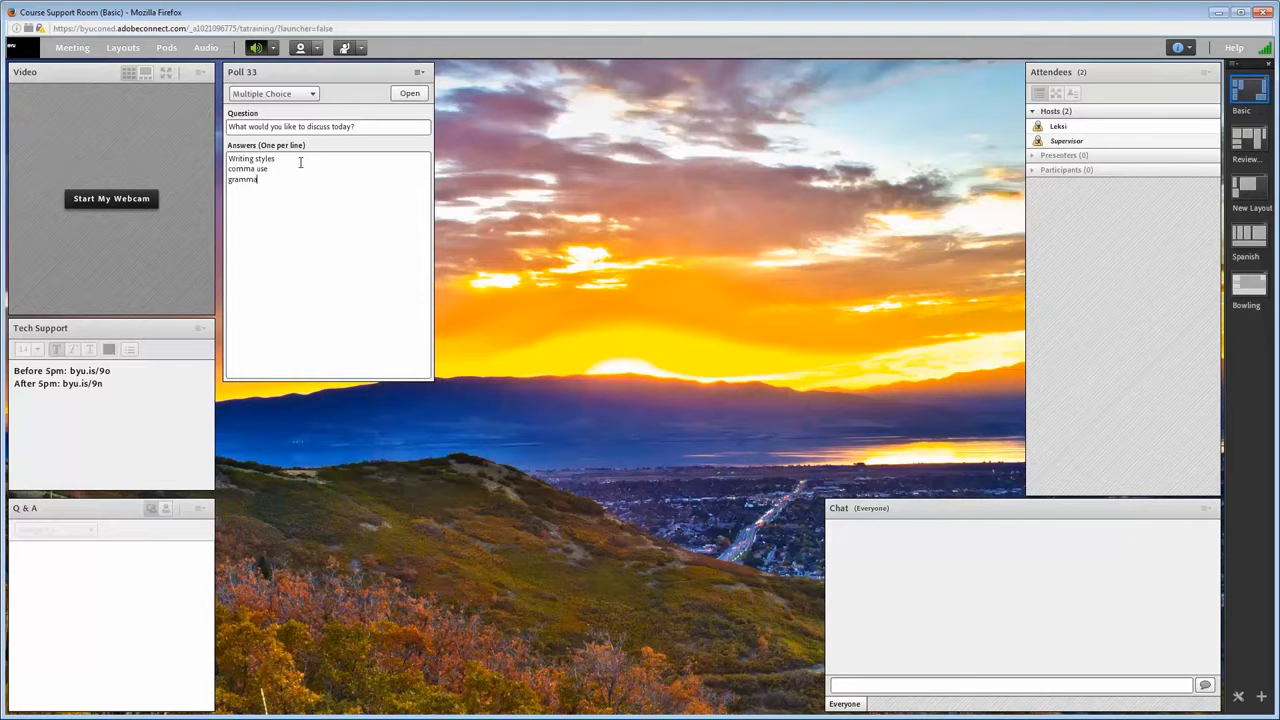
pyautogui.write('r')
pyautogui.press('Return')
pyautogui.write('poer')
pyautogui.click(409, 94)
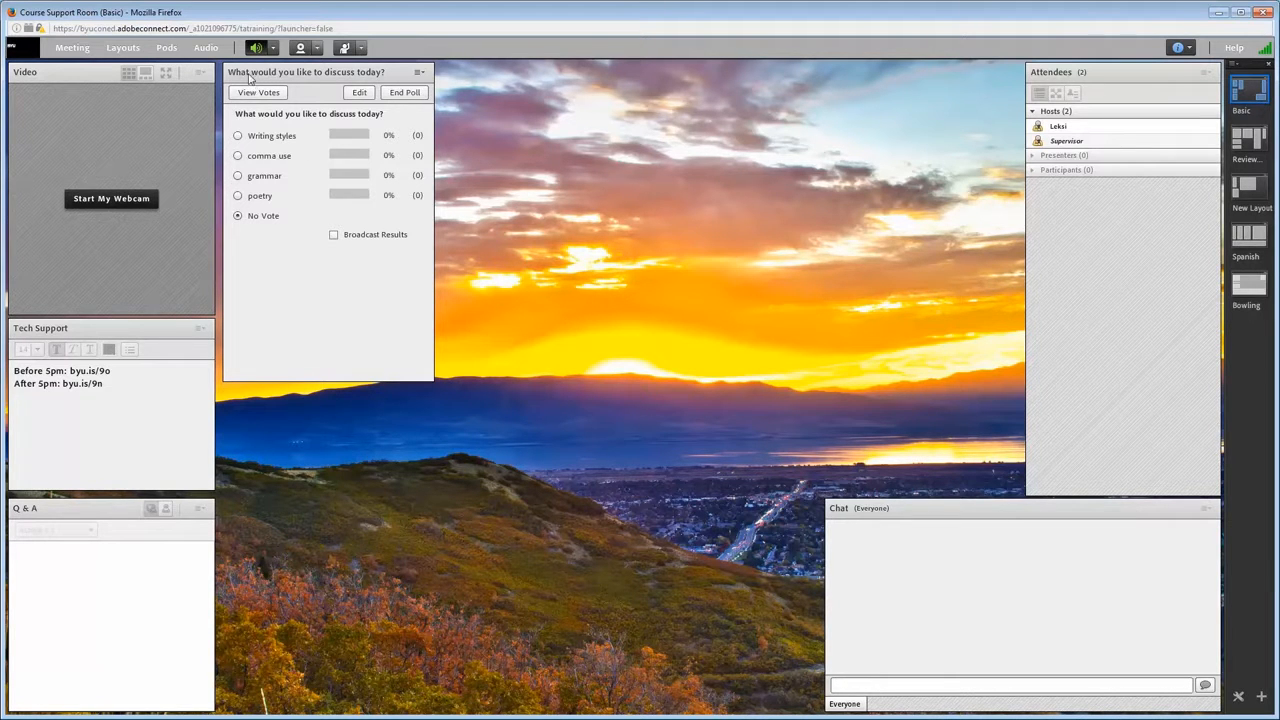
# Try voting in the discussion poll, settling on grammar, and end the poll.
pyautogui.click(238, 157)
pyautogui.click(239, 177)
pyautogui.click(405, 96)
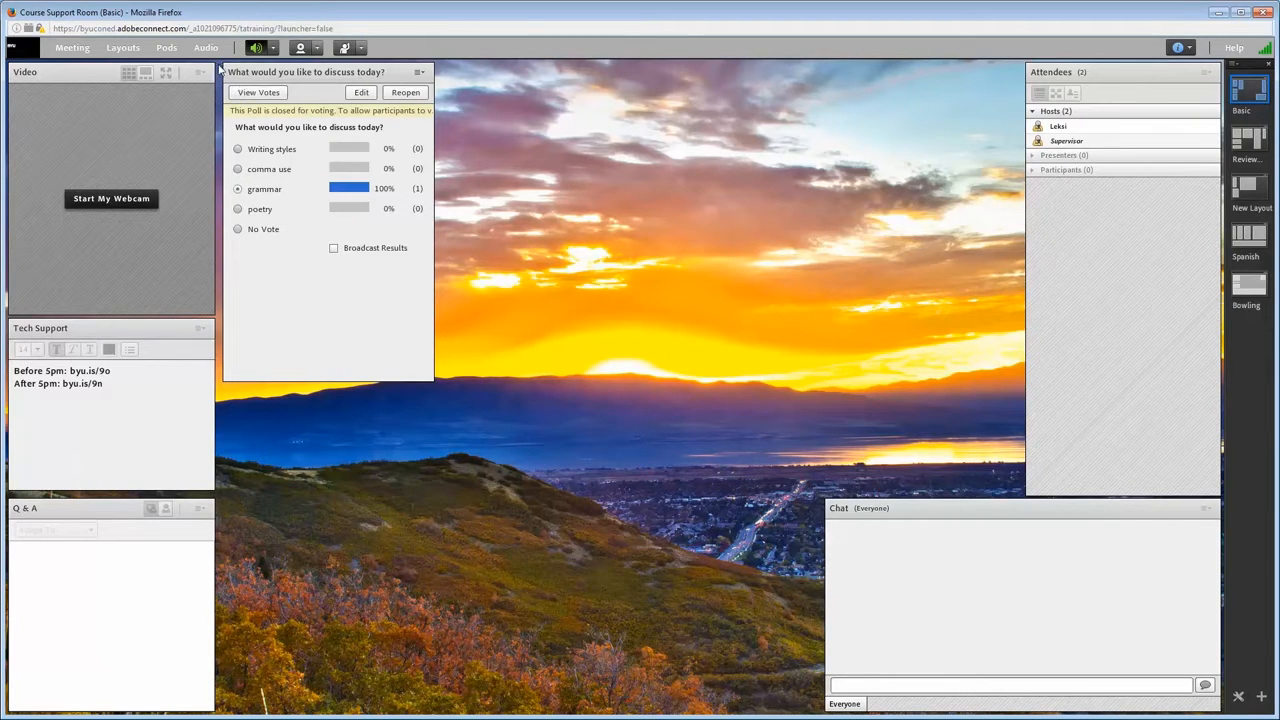
# Add a new poll pod and shrink it to sit beside the discussion poll at about the same height.
pyautogui.click(161, 50)
pyautogui.moveTo(217, 167)
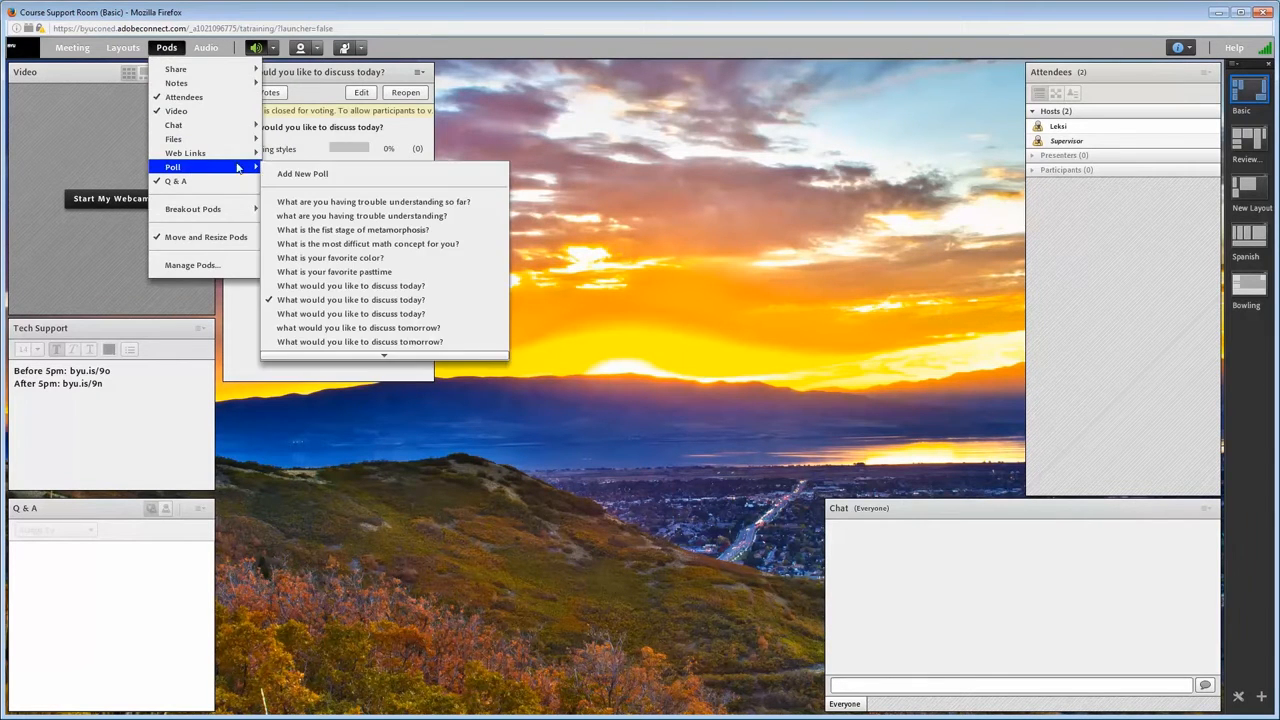
pyautogui.click(300, 174)
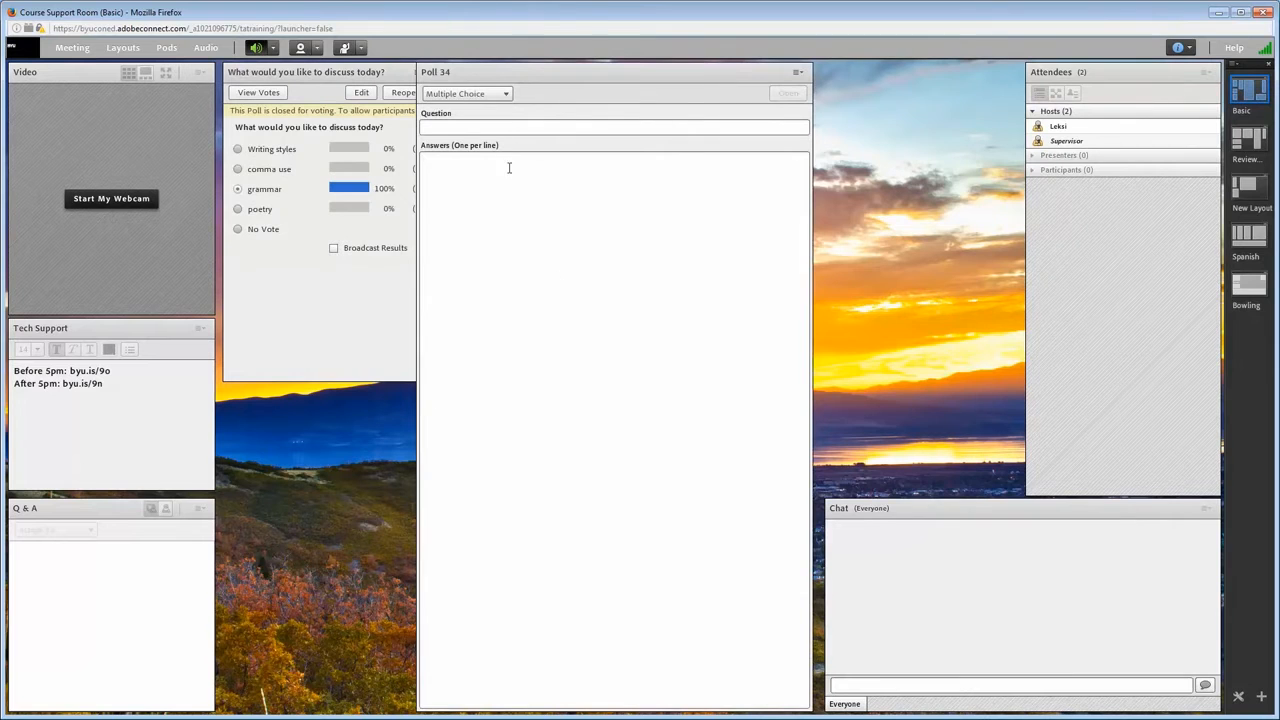
pyautogui.moveTo(417, 64); pyautogui.dragTo(459, 64)
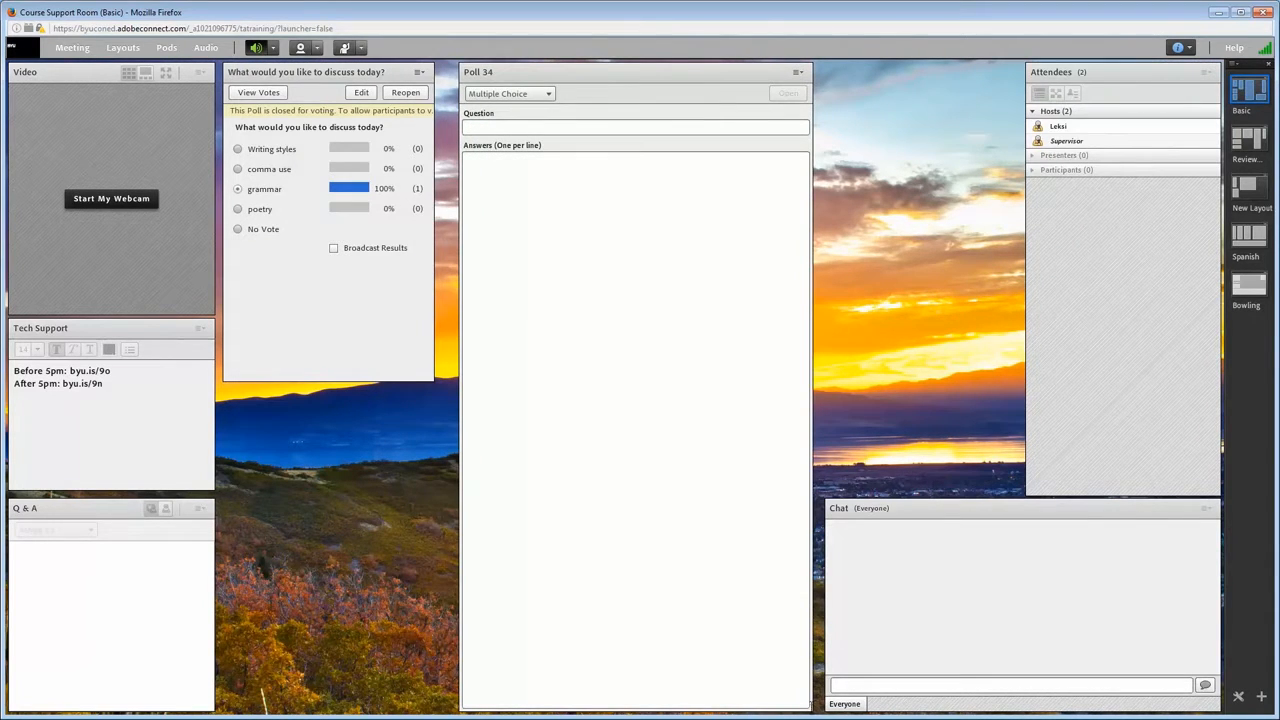
pyautogui.moveTo(811, 710); pyautogui.dragTo(690, 381)
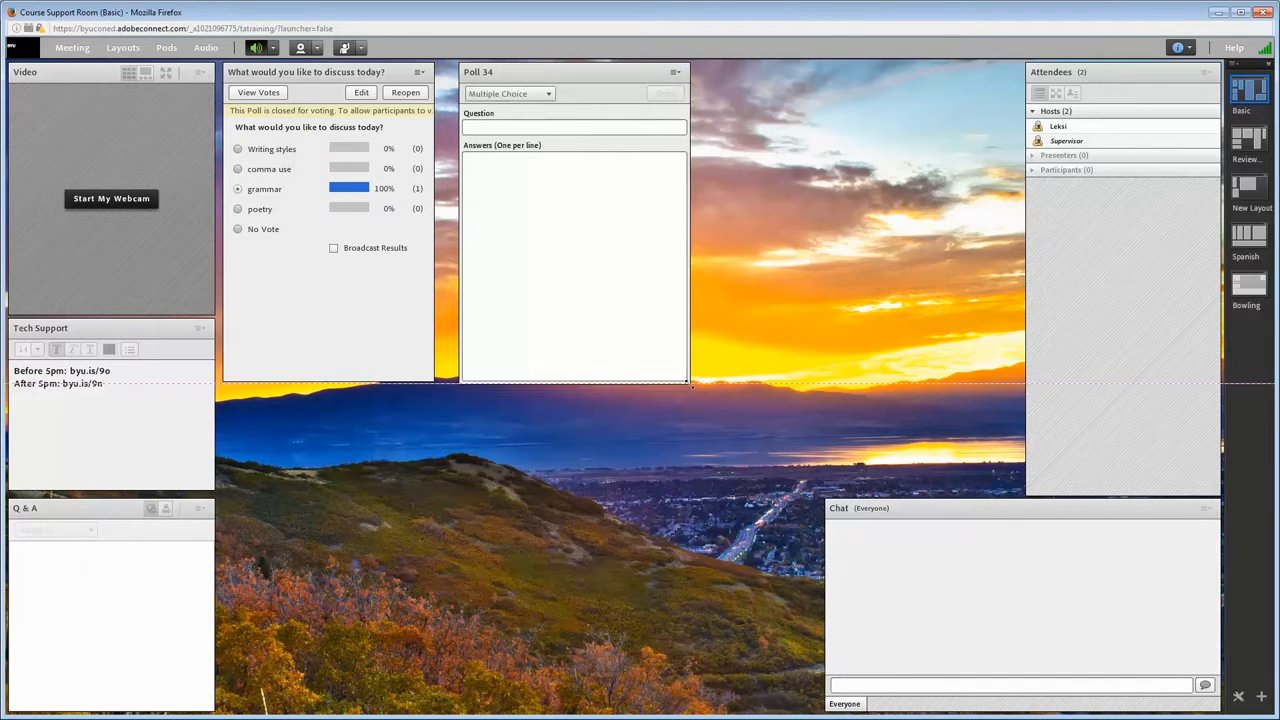
# Set the second poll to Multiple Answers with the question "What are you having trouble understanding about the lesson?".
pyautogui.click(549, 94)
pyautogui.click(536, 126)
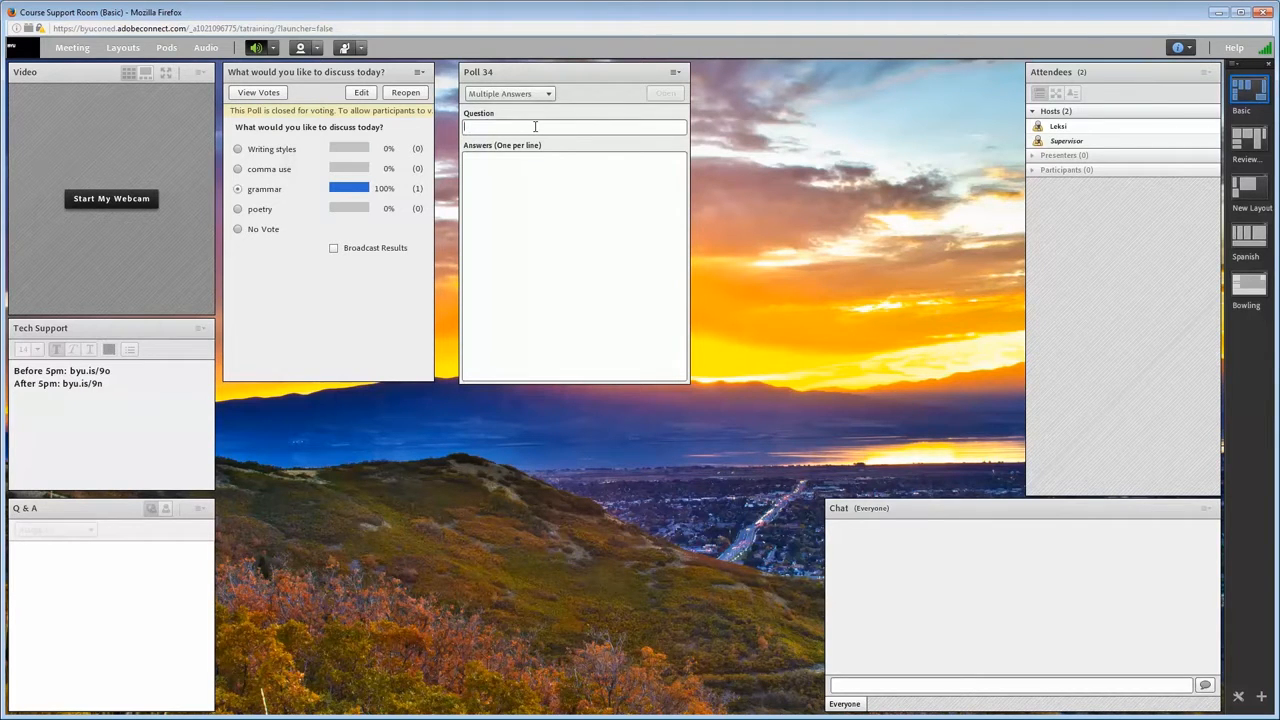
pyautogui.write('What')
pyautogui.write(' are you')
pyautogui.write(' have')
pyautogui.write('ng')
pyautogui.write(' trouble unde')
pyautogui.write('rstand')
pyautogui.write('ing')
pyautogui.write(' about')
pyautogui.write(' the lesson?')
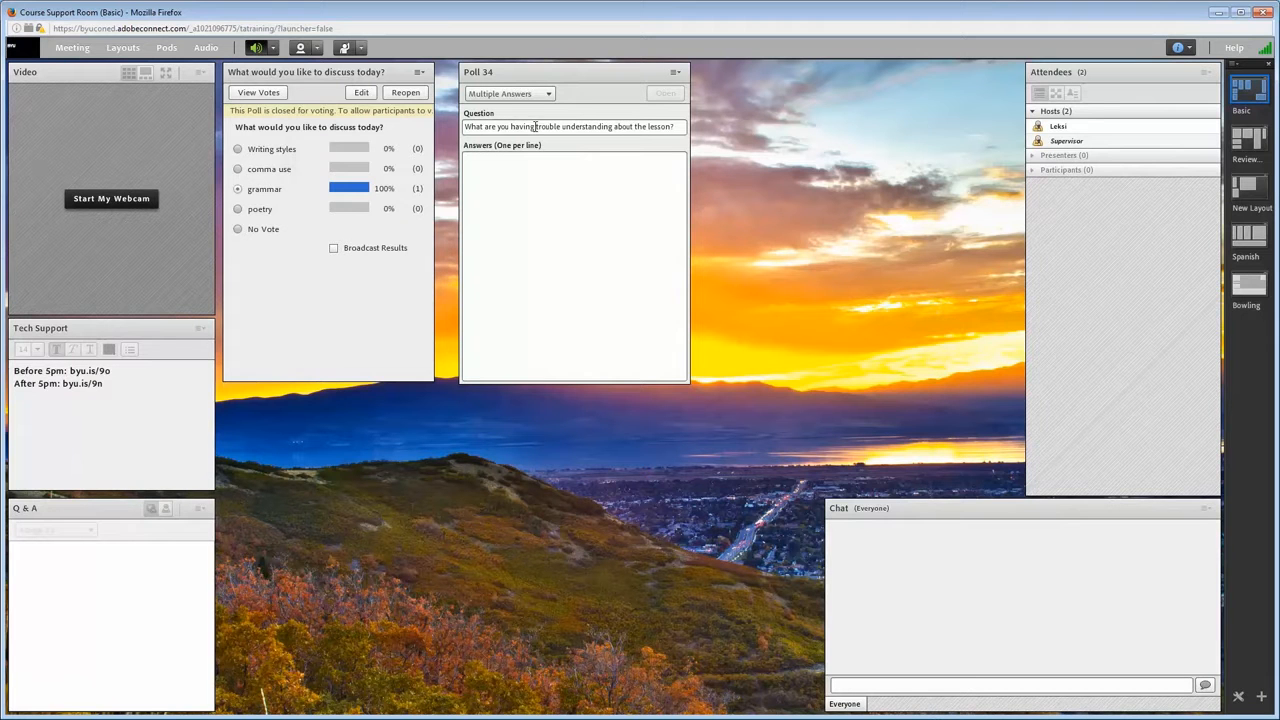
# Enter the answers Continental drift, volcanoes, earthquakes and earth's mantle on separate lines, and open the second poll.
pyautogui.click(522, 175)
pyautogui.write('Continental drift')
pyautogui.press('Return')
pyautogui.write('volcanoes')
pyautogui.press('Return')
pyautogui.write('earthquakes ')
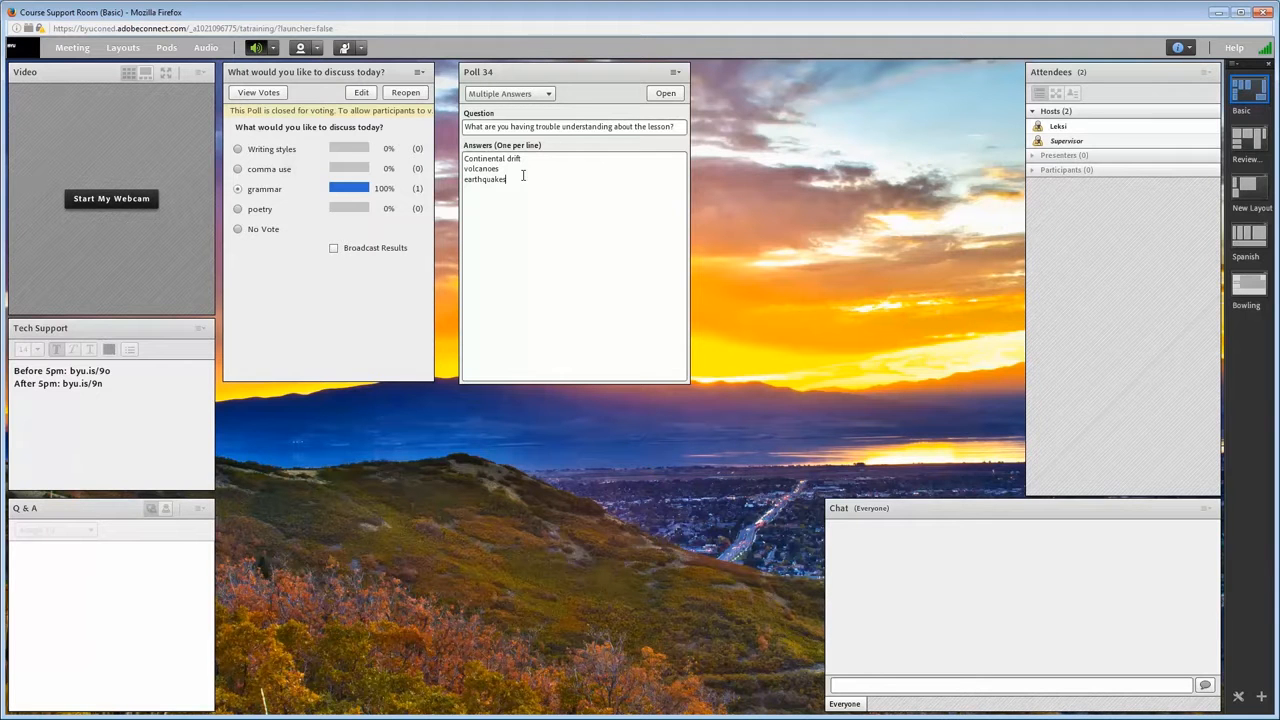
pyautogui.write("earth's mantle")
pyautogui.click(665, 94)
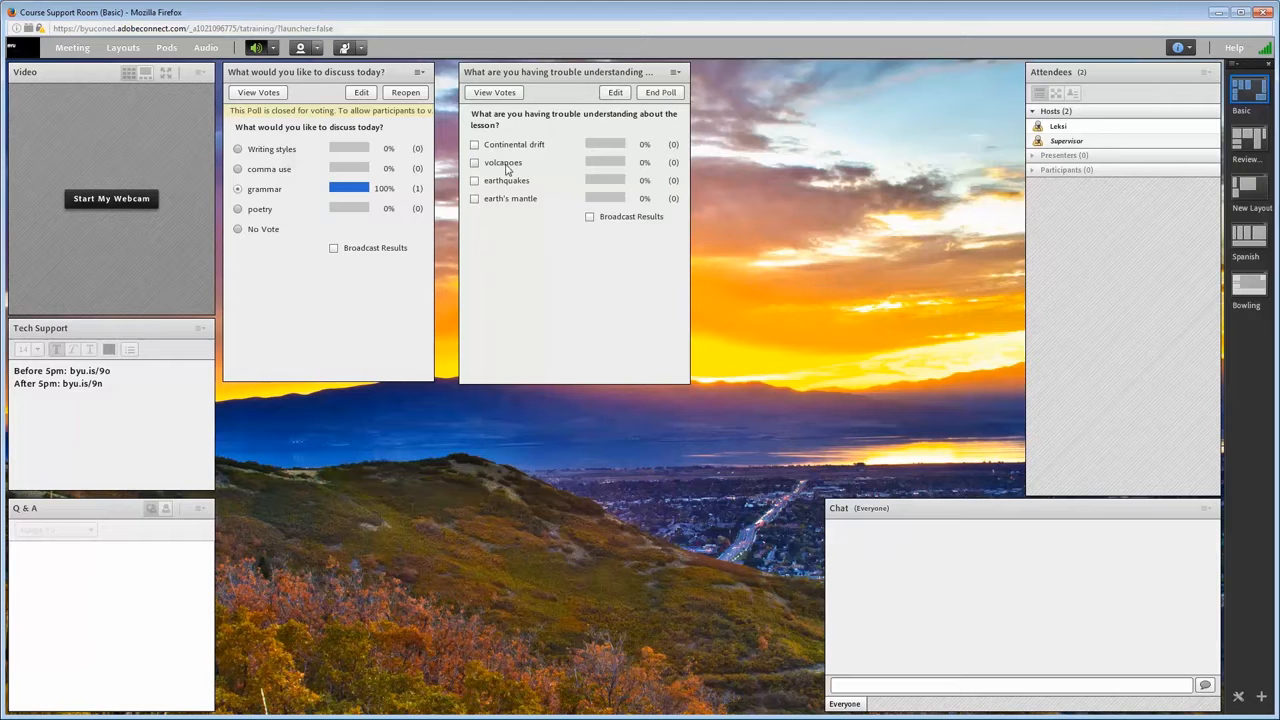
# Vote for Continental drift, volcanoes and earth's mantle in the second poll, and end it.
pyautogui.click(475, 145)
pyautogui.click(475, 163)
pyautogui.click(475, 199)
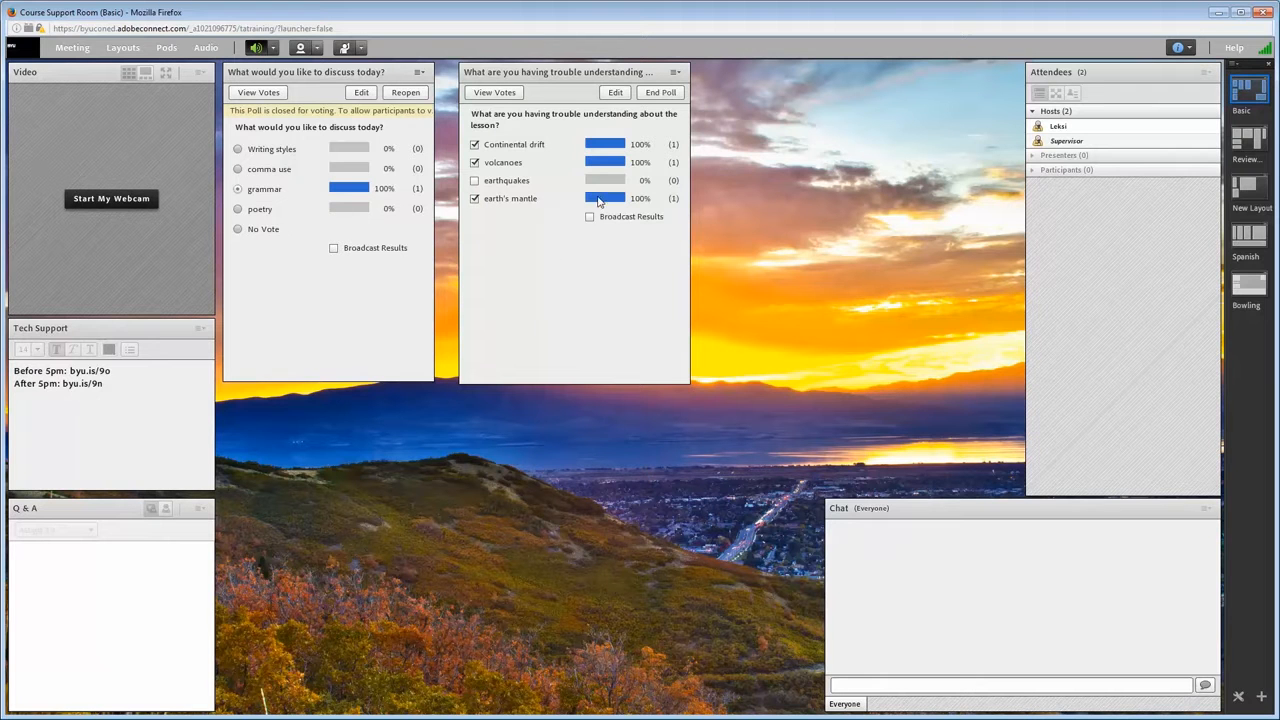
pyautogui.click(657, 93)
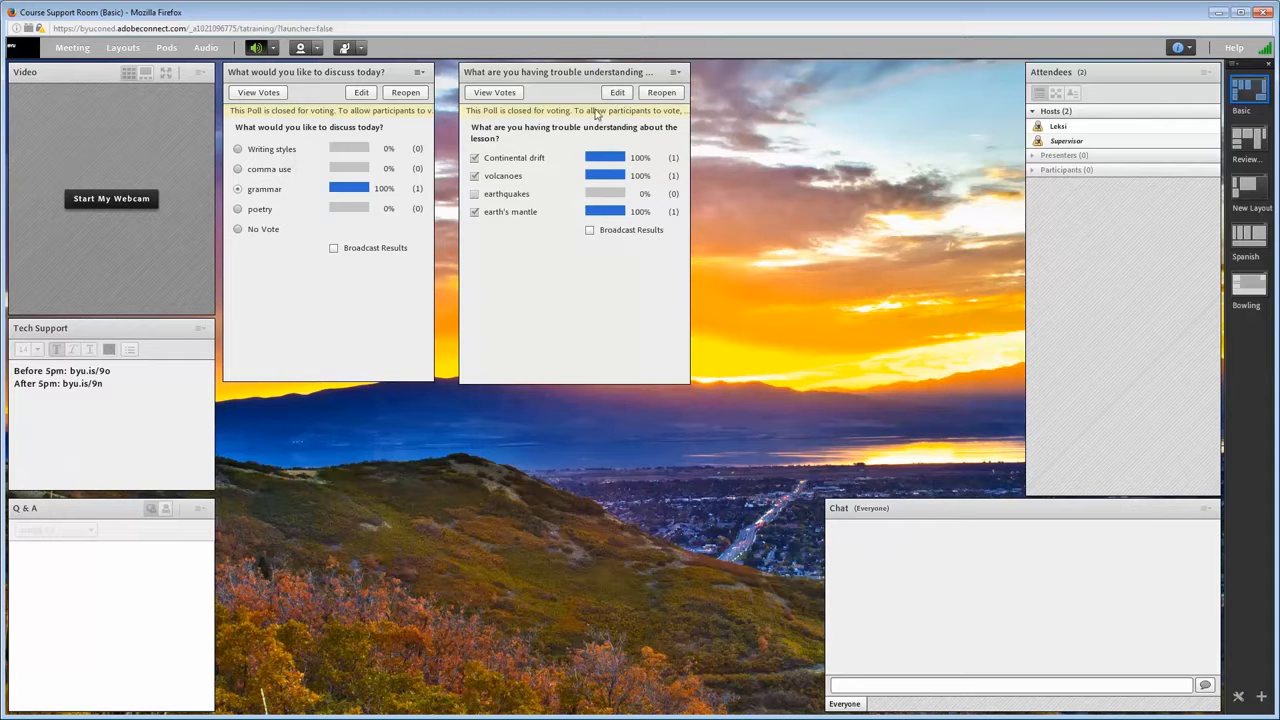
# Edit the second poll to add "island arcs" as a fifth answer, and open it again.
pyautogui.click(617, 93)
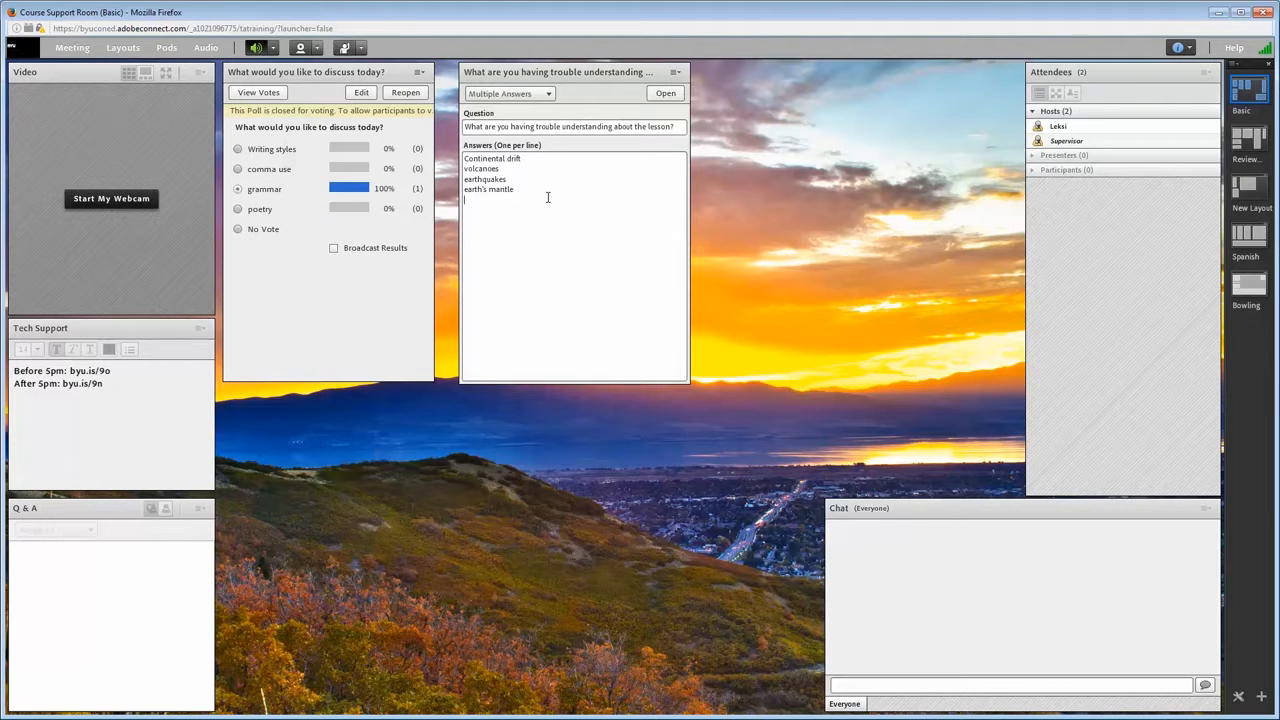
pyautogui.write('land arcs')
pyautogui.click(665, 93)
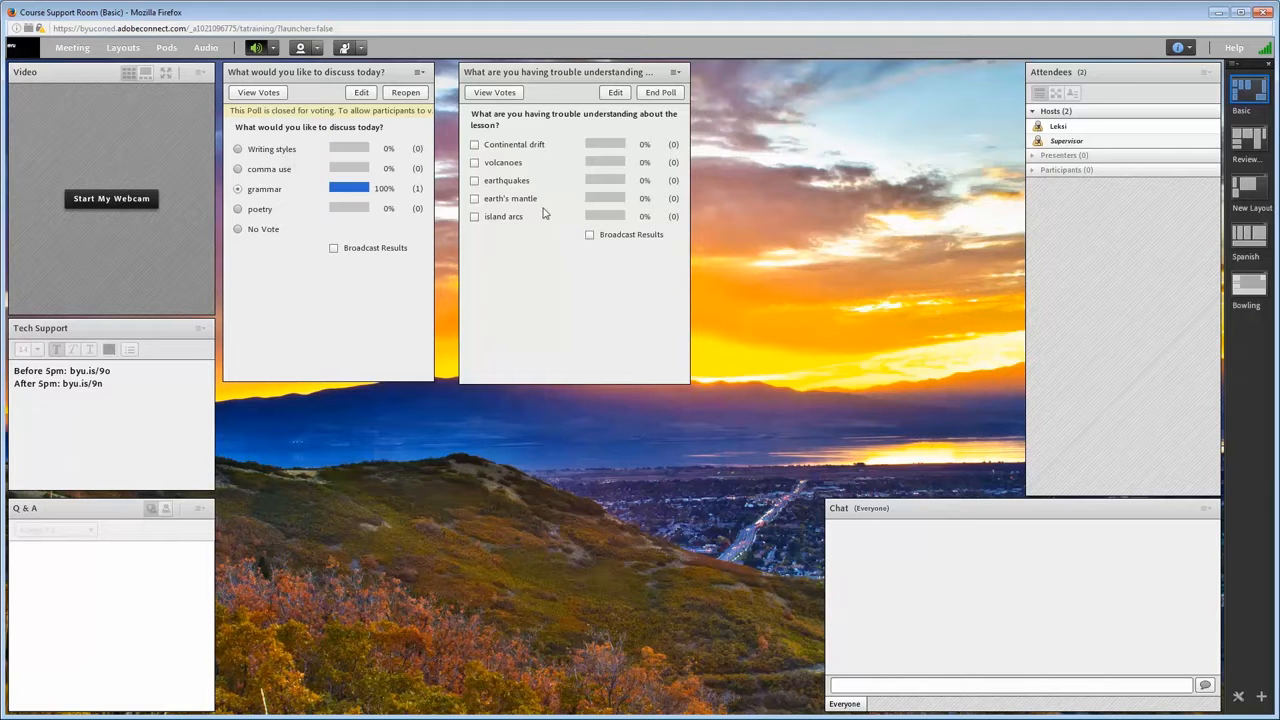
# Add a third poll pod and set its type to Short Answer.
pyautogui.click(170, 54)
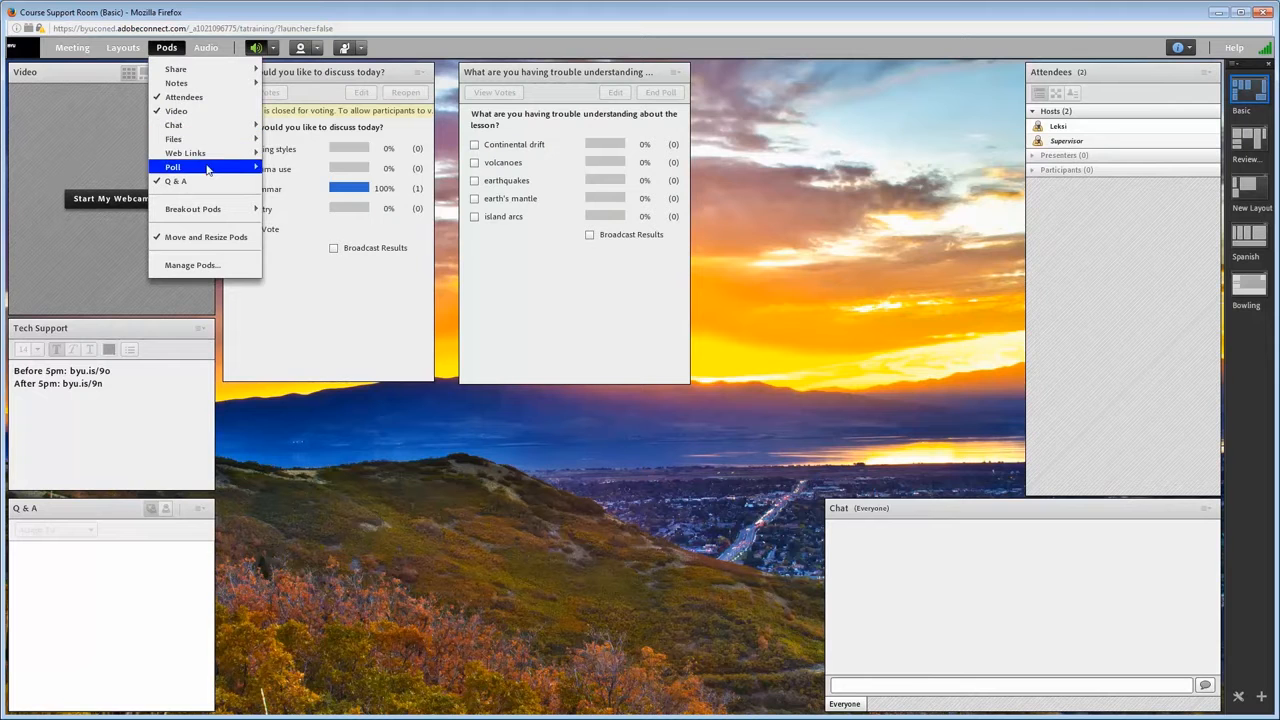
pyautogui.moveTo(216, 170)
pyautogui.click(305, 174)
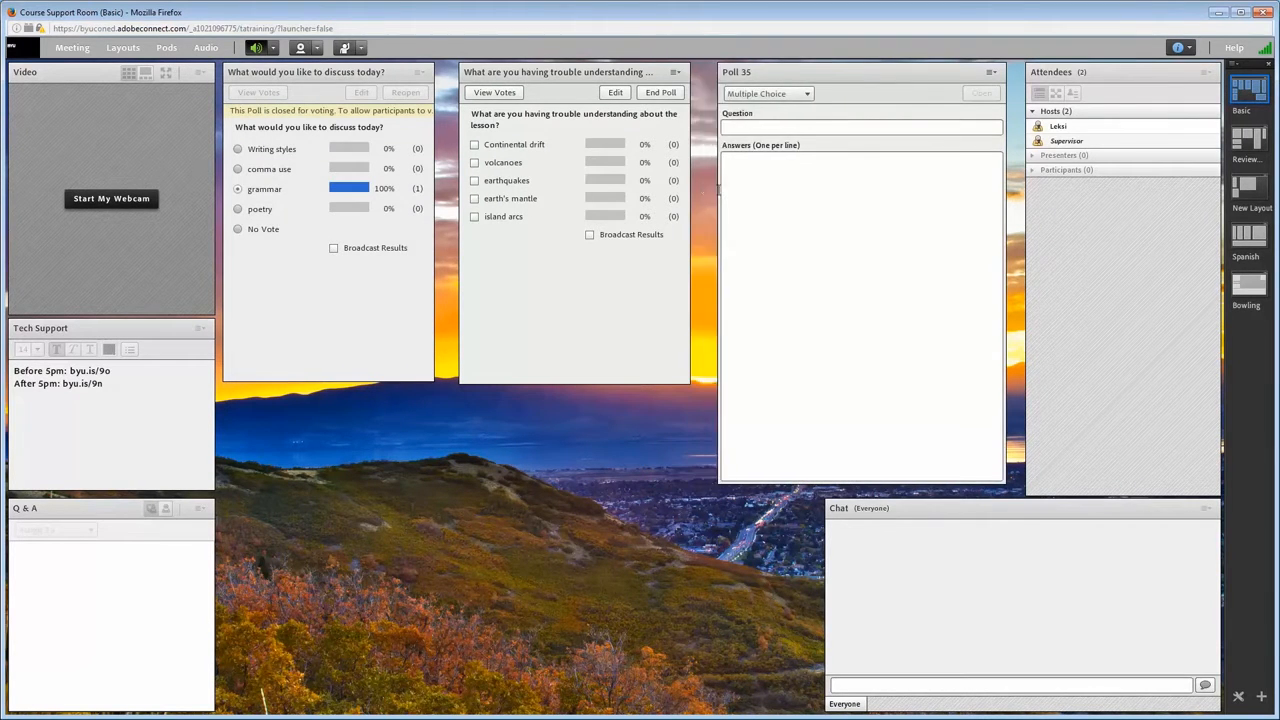
pyautogui.click(792, 96)
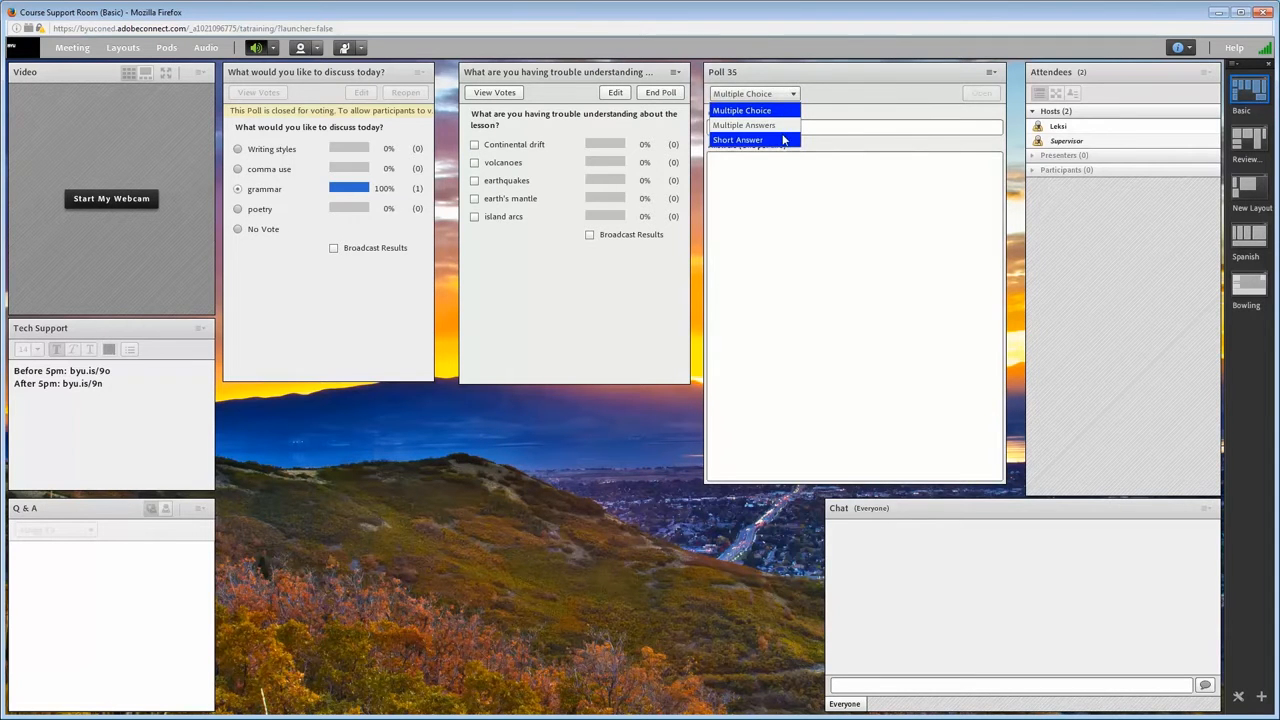
pyautogui.click(785, 140)
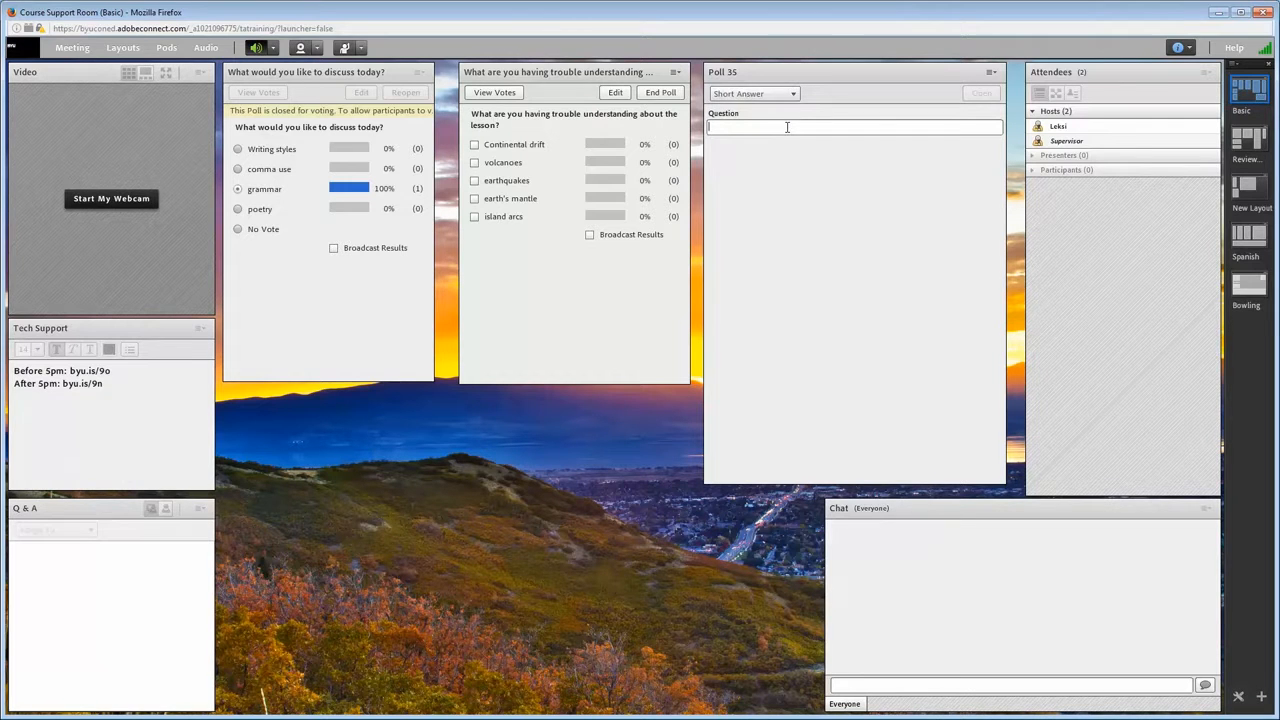
# Enter "What was helpful in today's lesson?" as the third poll's question and open the poll.
pyautogui.click(787, 127)
pyautogui.write("What was helpful in today's lesson?")
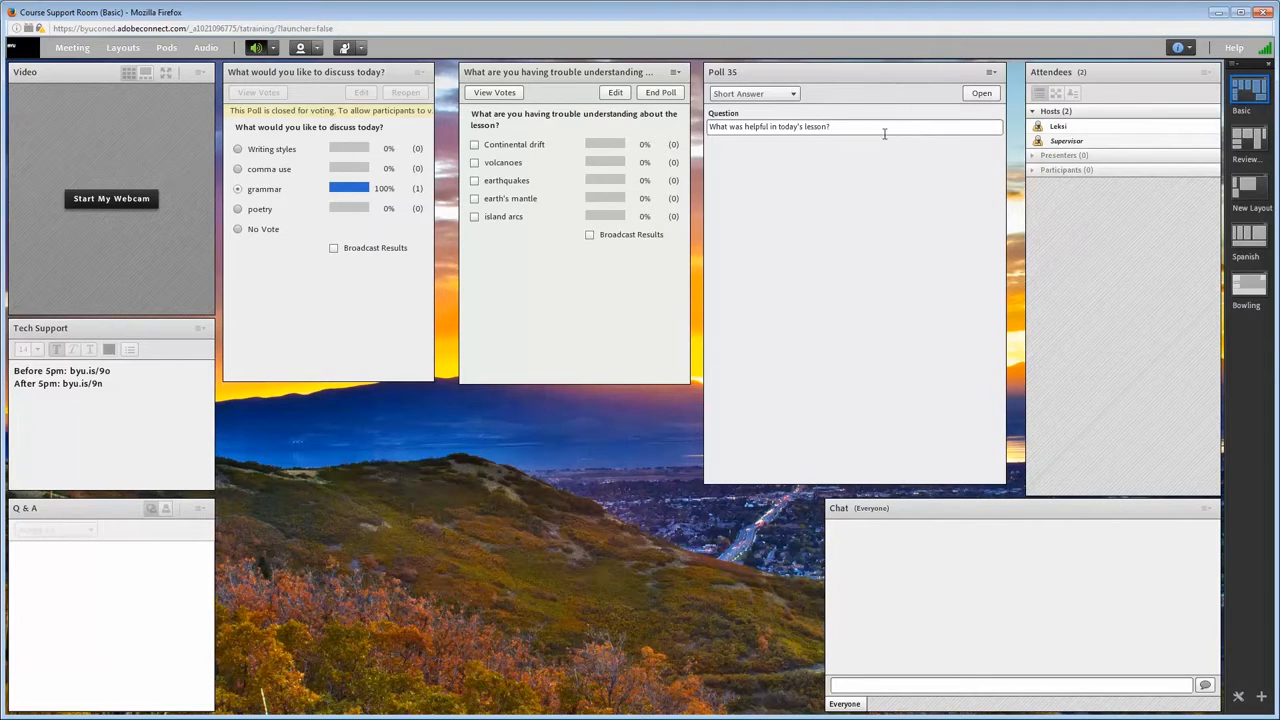
pyautogui.click(972, 95)
# Submit "video of the butterflies" as an answer to the short-answer poll, and end the poll.
pyautogui.click(806, 134)
pyautogui.write('vi')
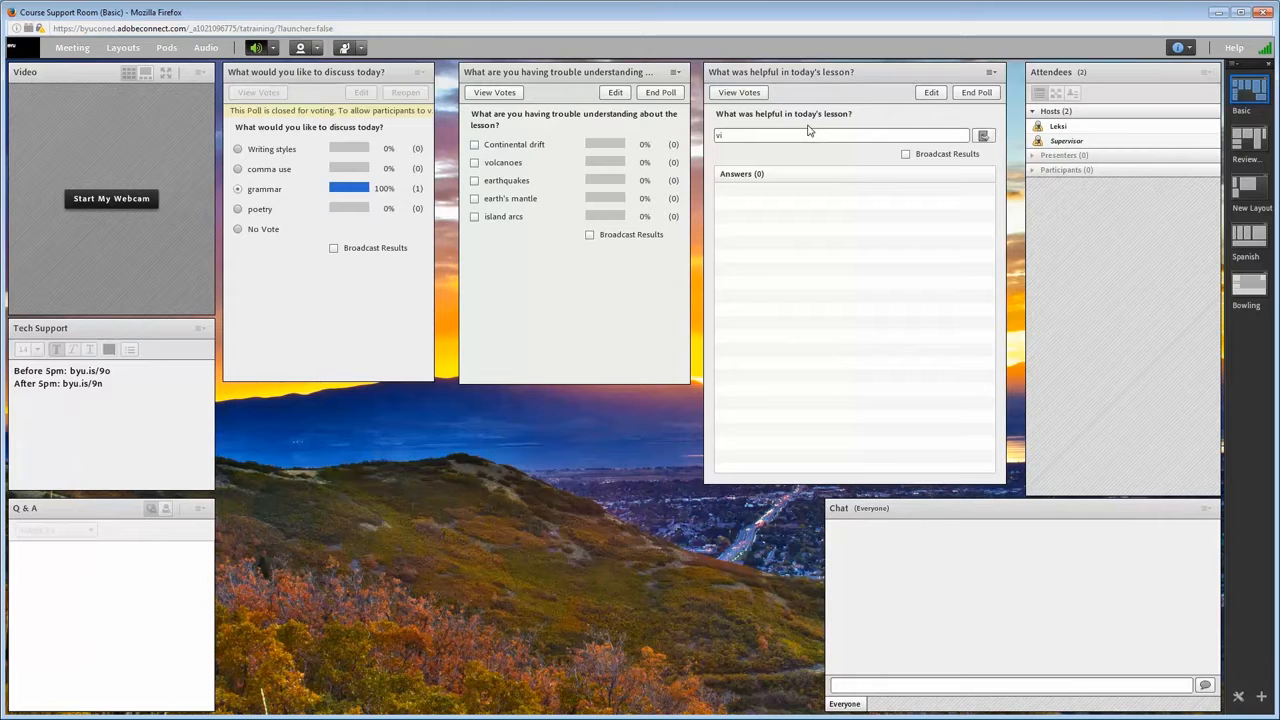
pyautogui.write('deo of the butterflies')
pyautogui.press('Return')
pyautogui.click(813, 196)
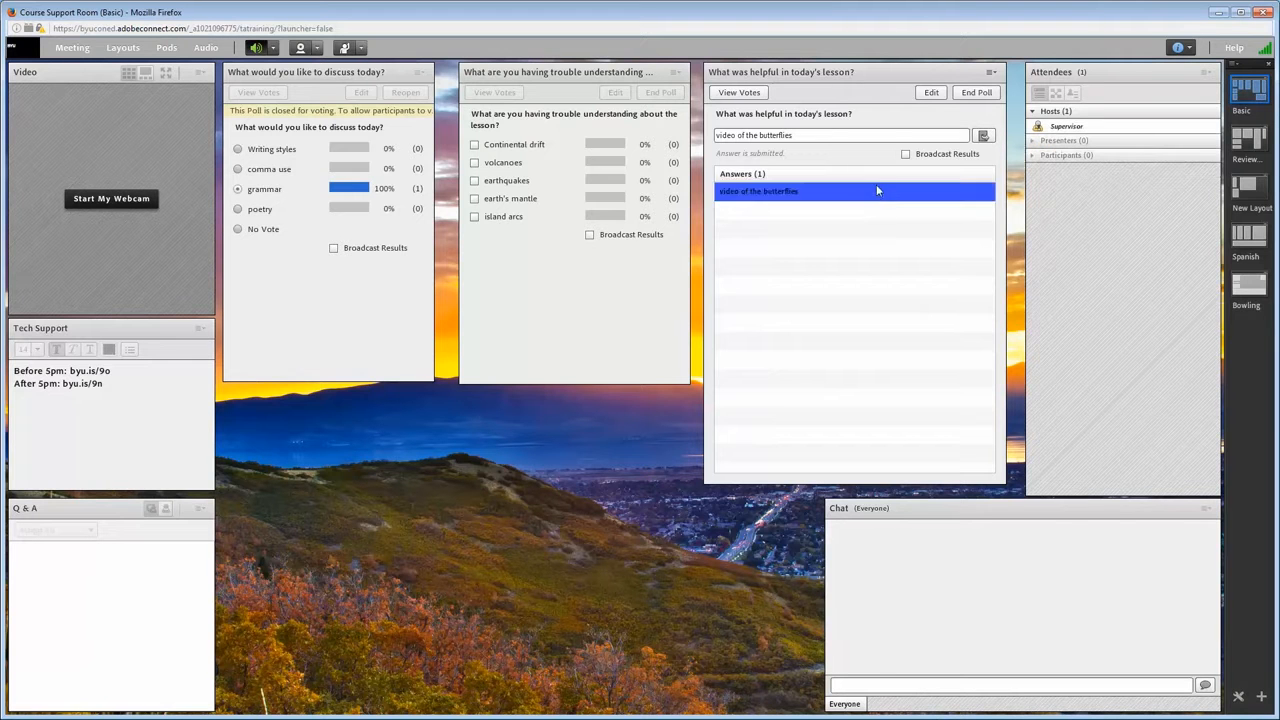
pyautogui.click(975, 92)
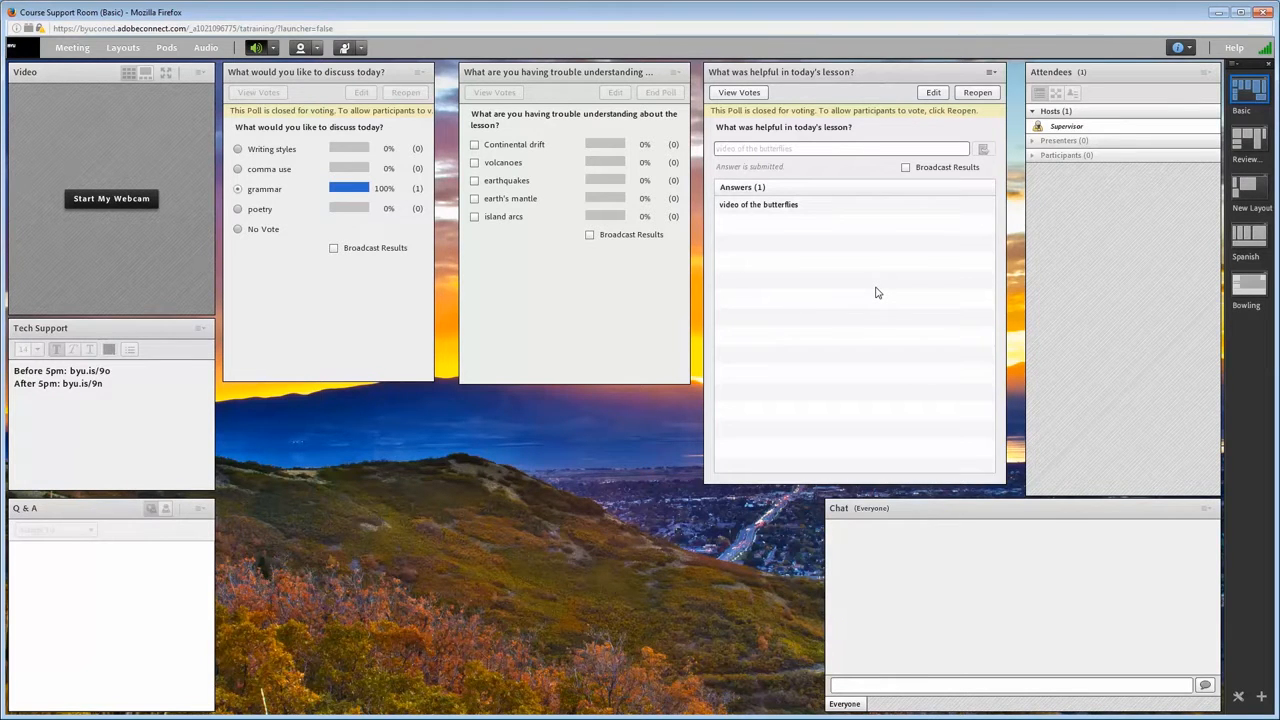
# Edit the short-answer poll's question to "What is the first stage of metamorphosis?" and open the poll.
pyautogui.click(935, 93)
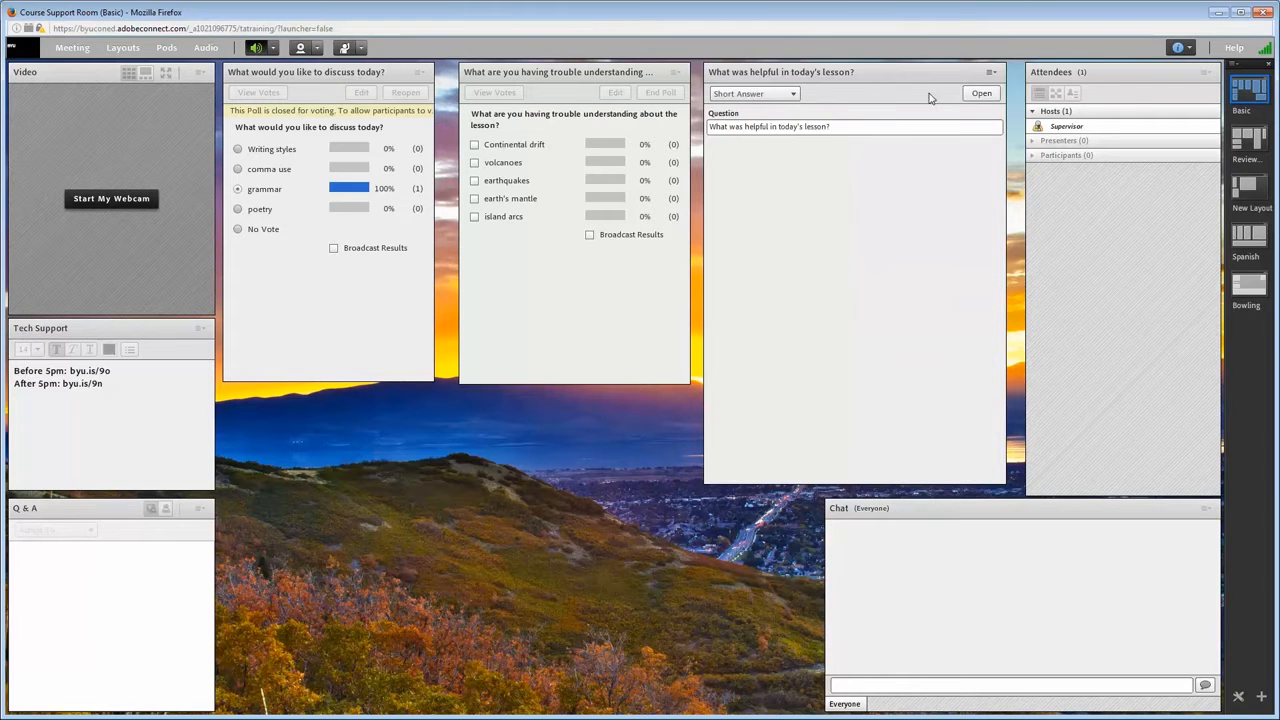
pyautogui.moveTo(869, 128); pyautogui.dragTo(670, 109)
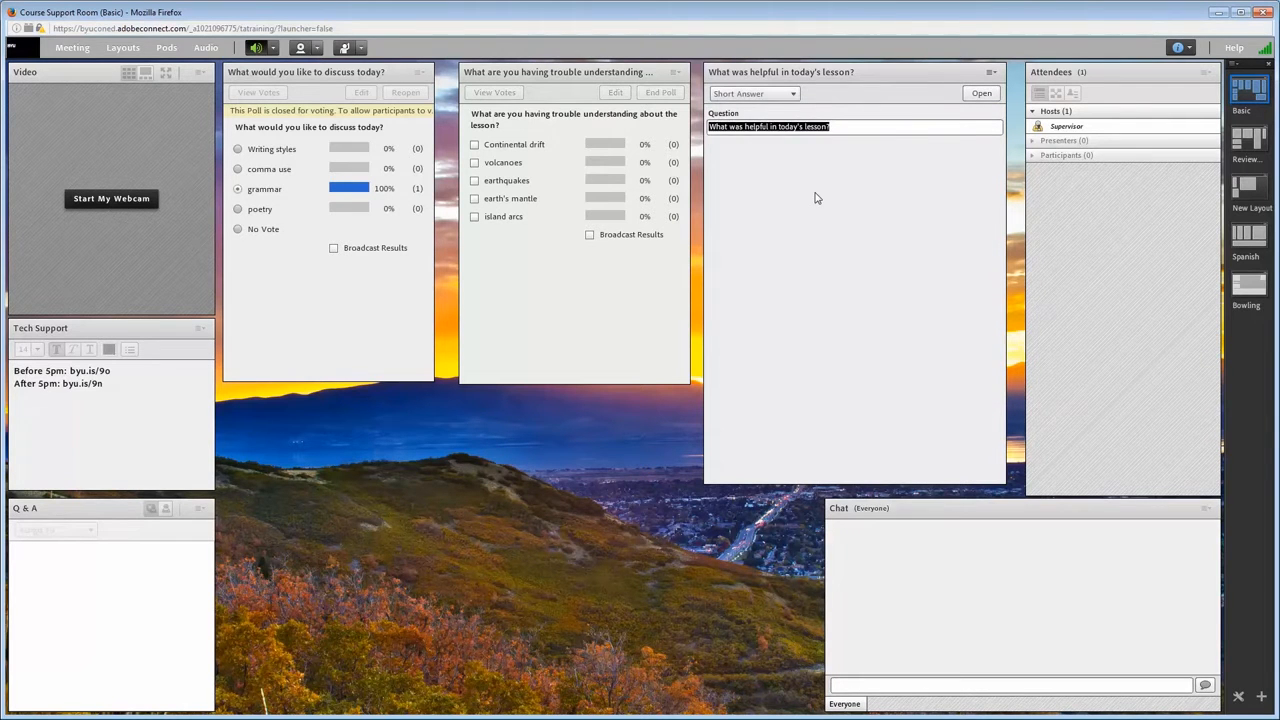
pyautogui.write('What')
pyautogui.write(' is the fist')
pyautogui.write(' st')
pyautogui.write('rst sta')
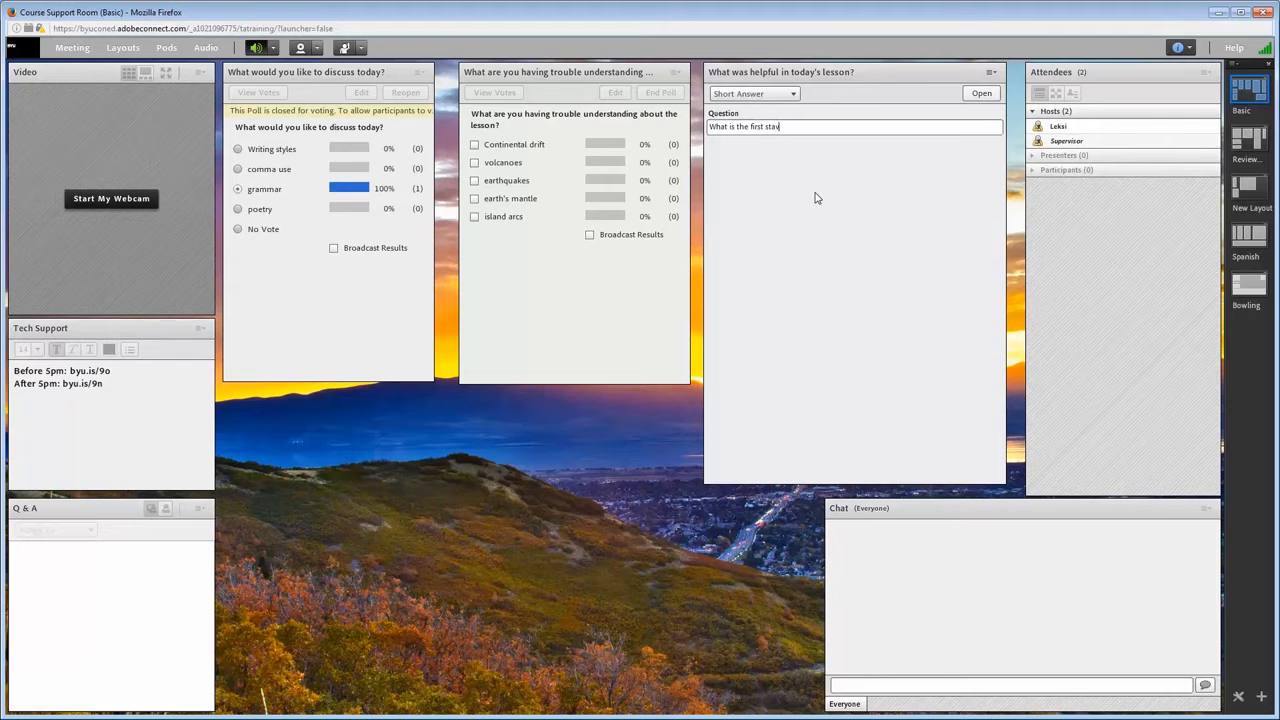
pyautogui.write('ge of metamorphosis?')
pyautogui.click(981, 93)
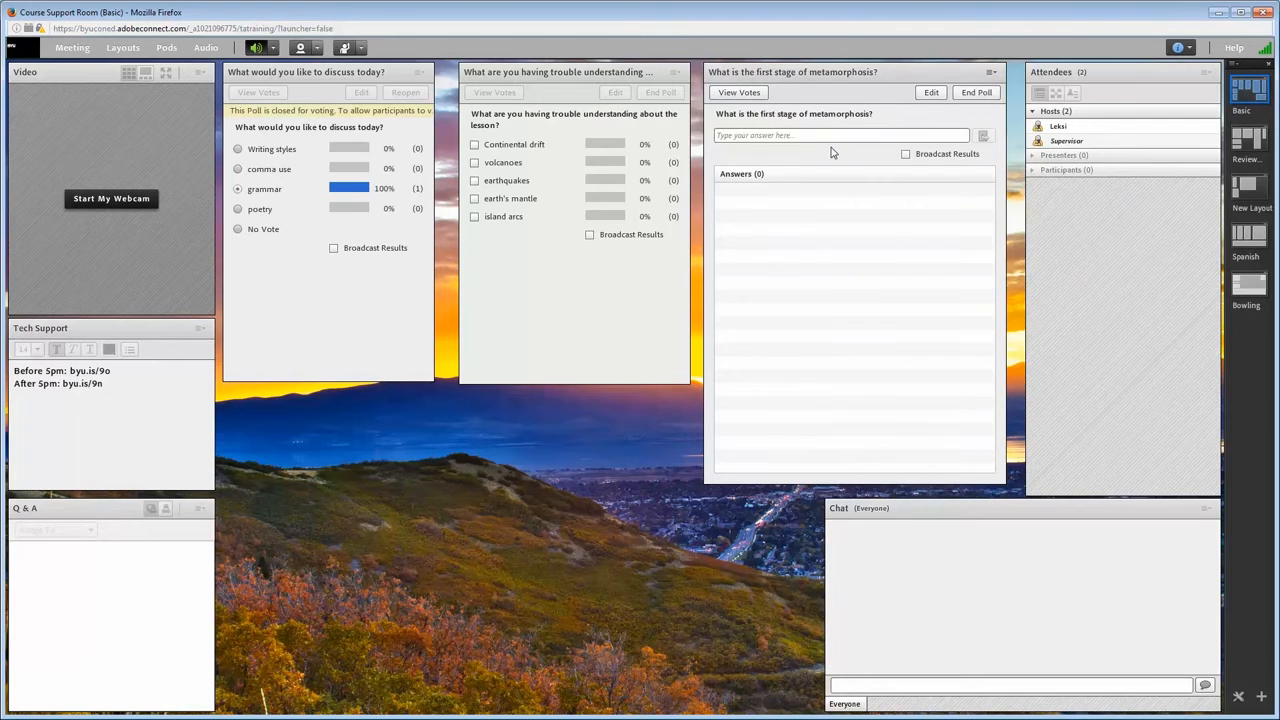